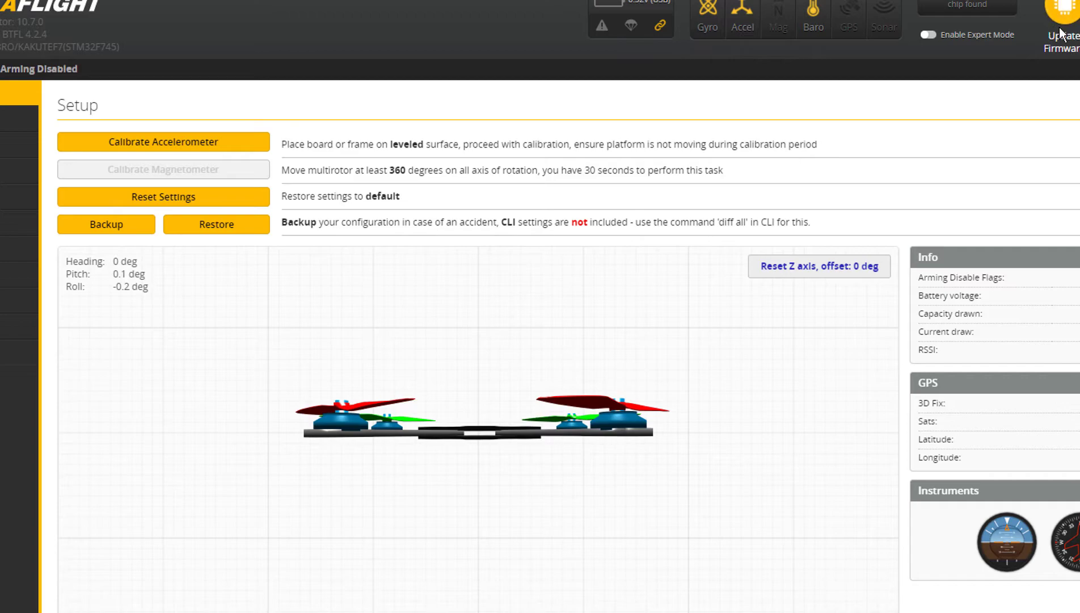
Step: Disconnect Betaflight Configurator from the flight controller, then open and dismiss the Start menu and Windows search
left_click(1078, 23)
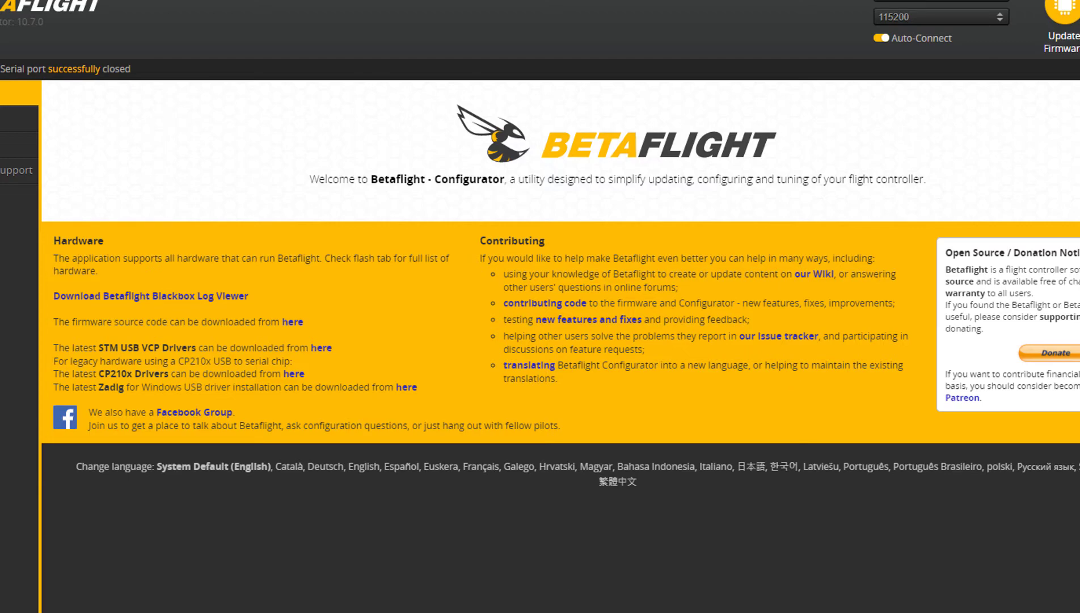
key("super")
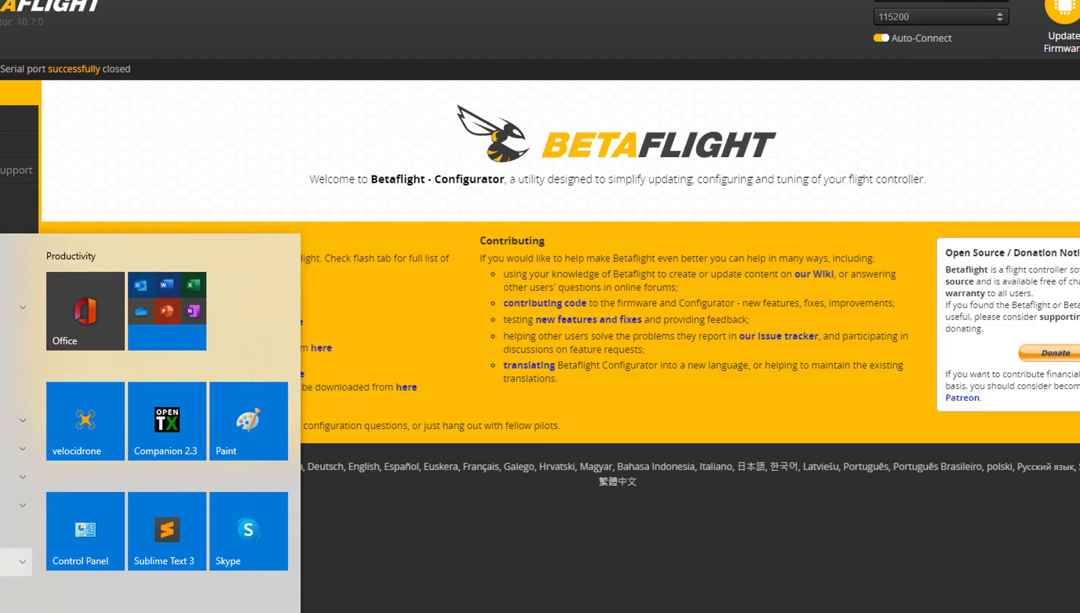
key("Escape")
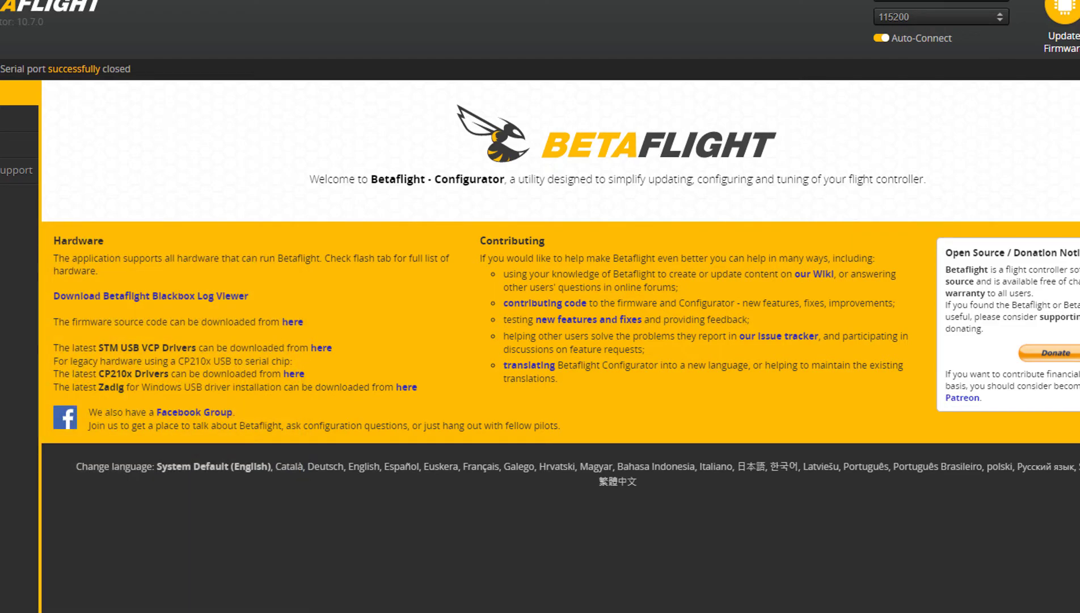
key("super+s")
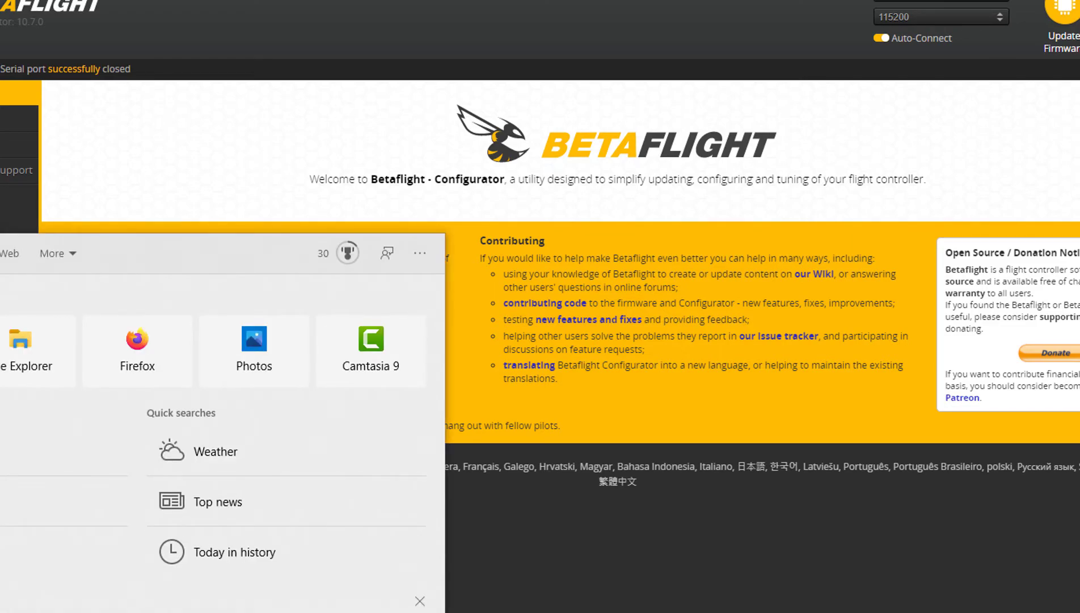
key("Escape")
Step: Launch BLHeliSuite32 from its Downloads folder and position its window over Betaflight
mouse_move(209, 612)
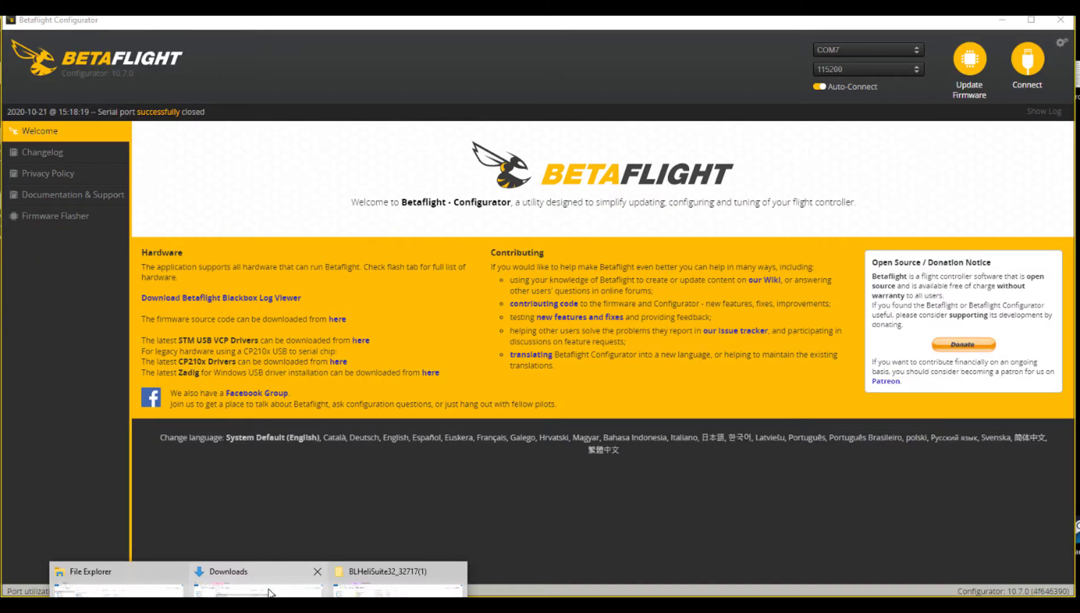
left_click(269, 592)
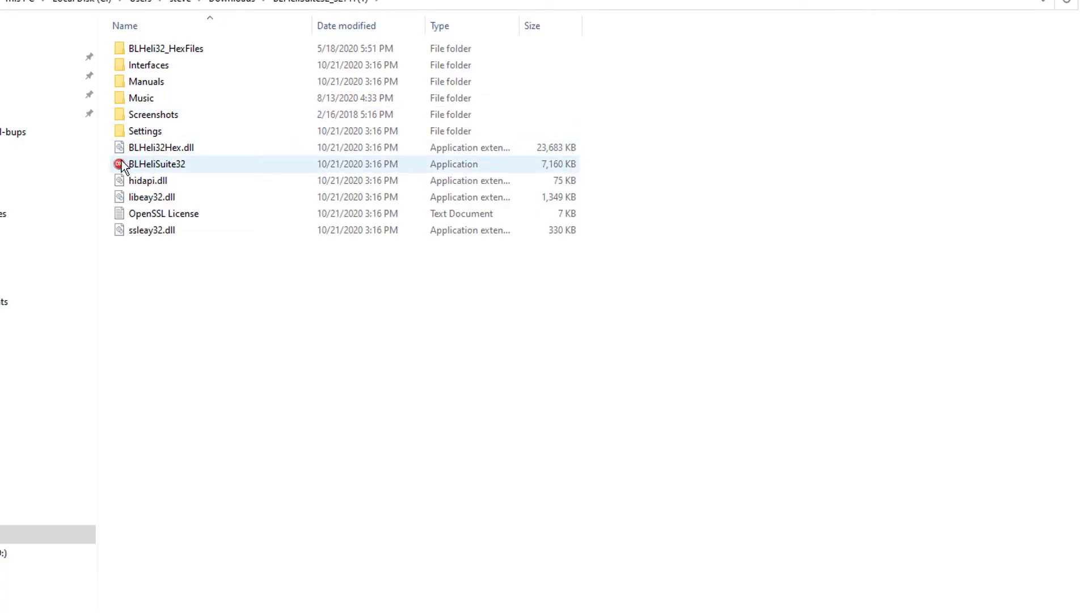
left_click(120, 166)
double_click(120, 166)
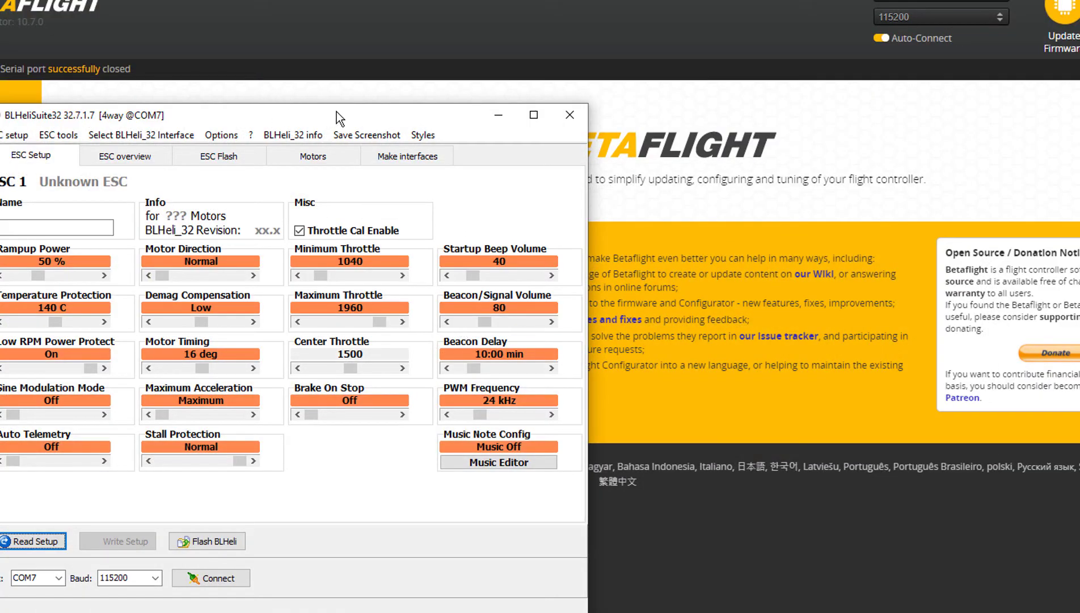
left_click_drag(336, 112, 605, 74)
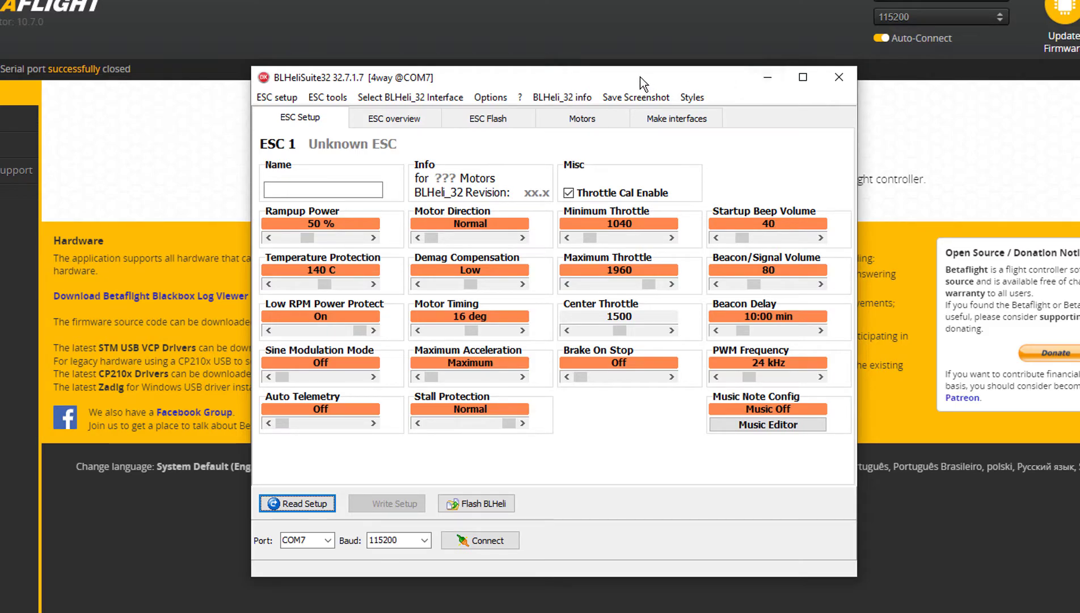
left_click_drag(640, 77, 628, 71)
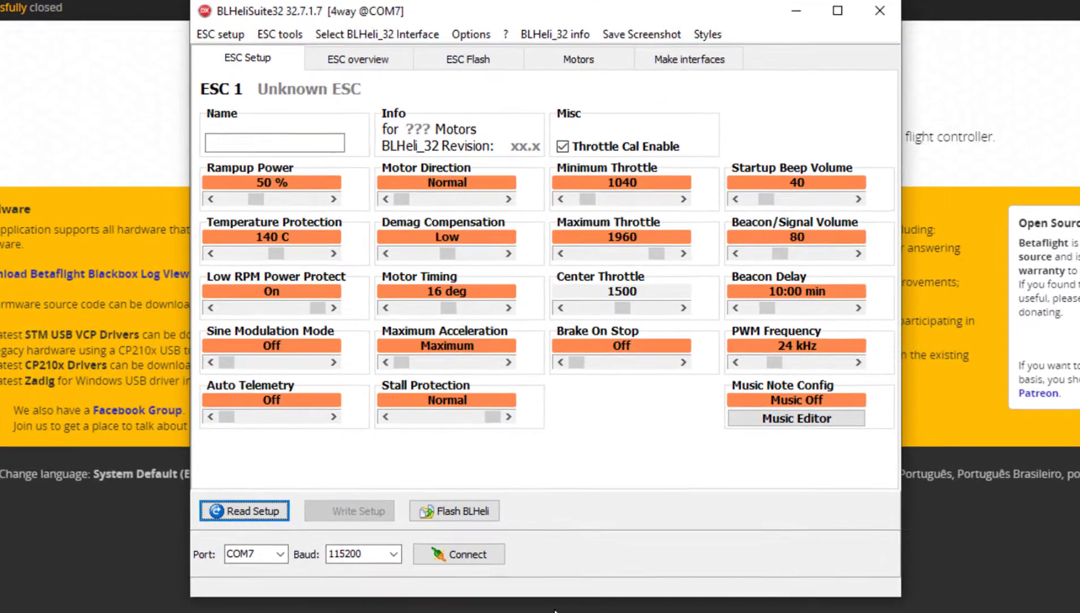
Step: Connect to the ESCs and read their setup, confirming four Emax Formula 45A ESCs on Rev 32.4
left_click(472, 533)
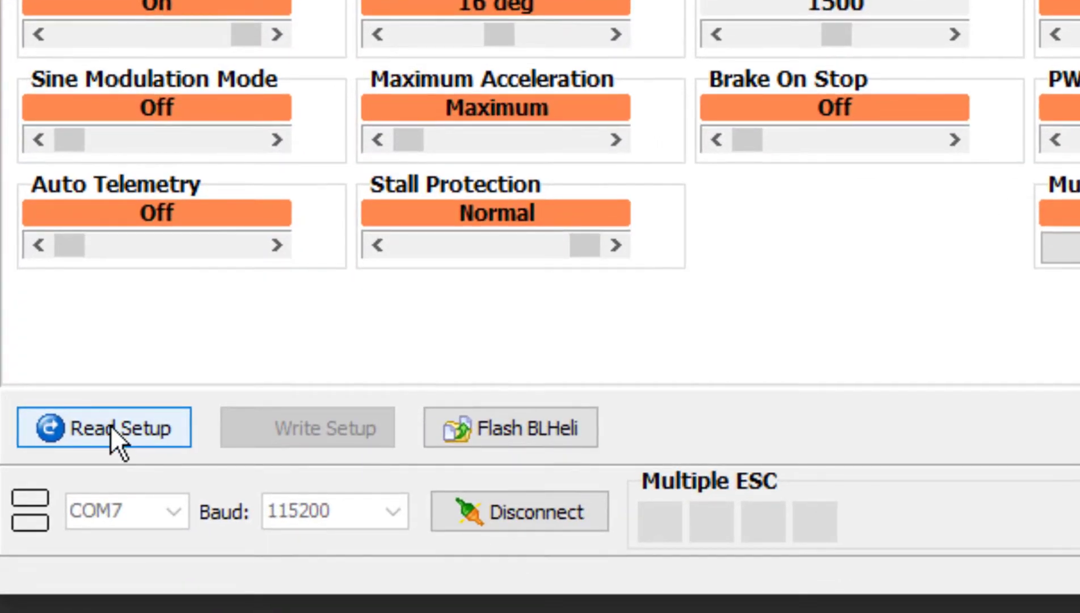
left_click(250, 509)
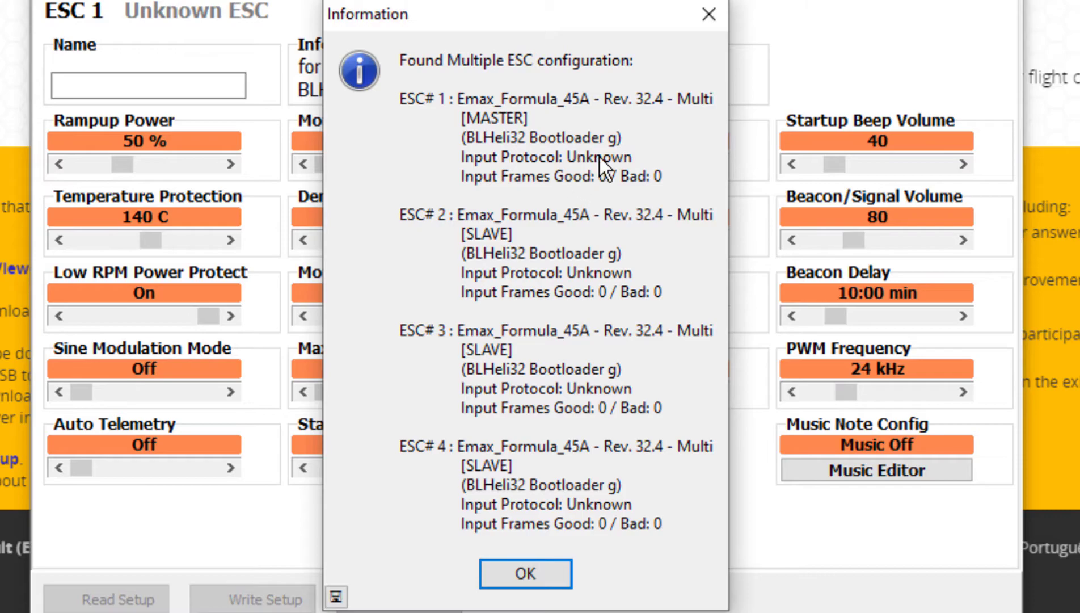
left_click(527, 573)
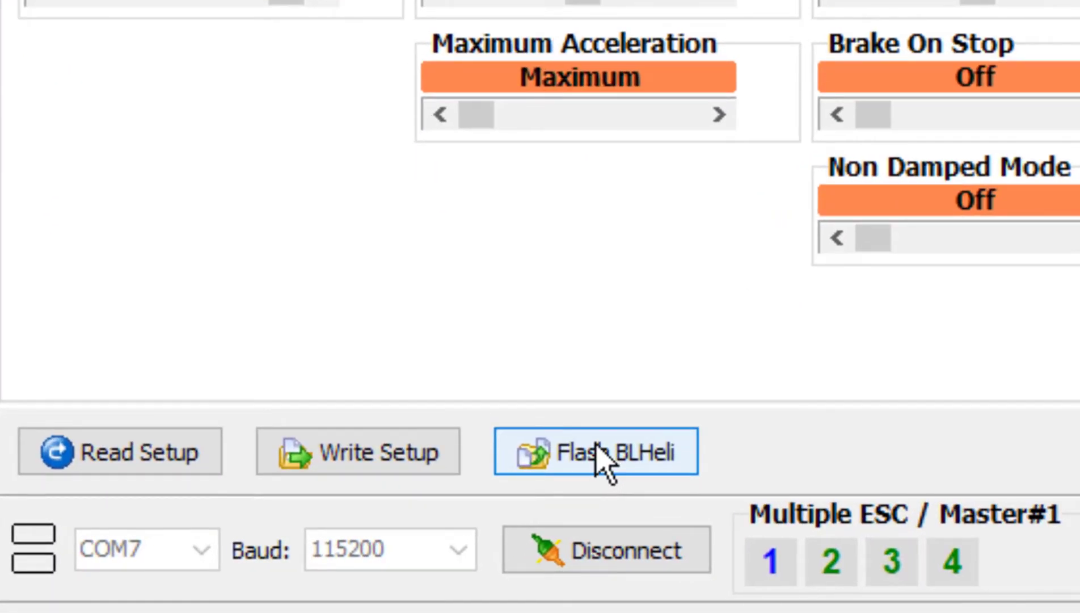
Step: Flash ESC 1 with the [Rev: 32.7] Emax_Formula_45A firmware and acknowledge the success message
left_click(442, 513)
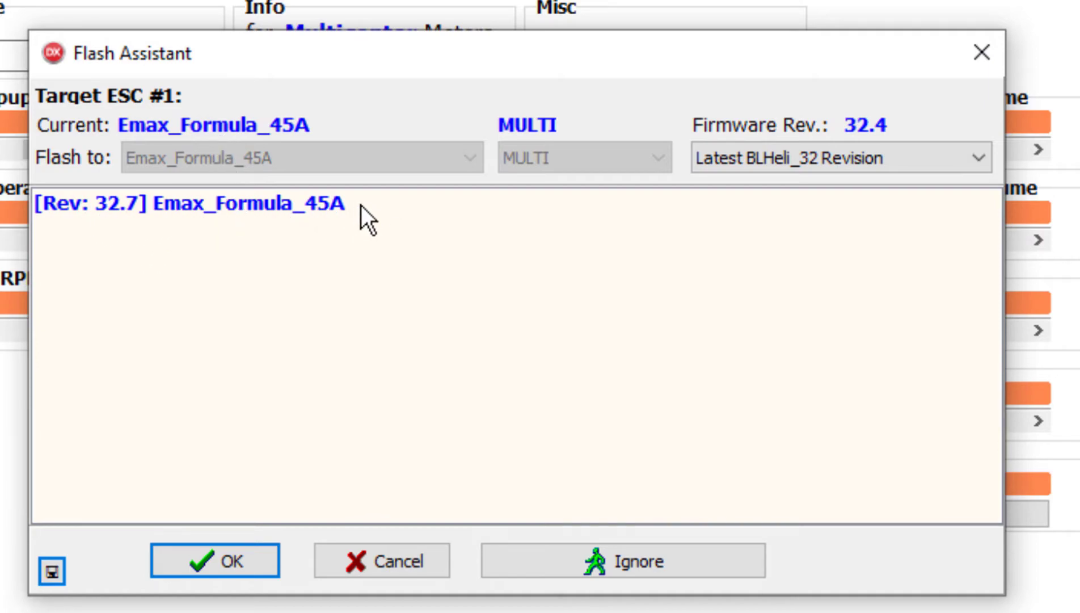
left_click(266, 203)
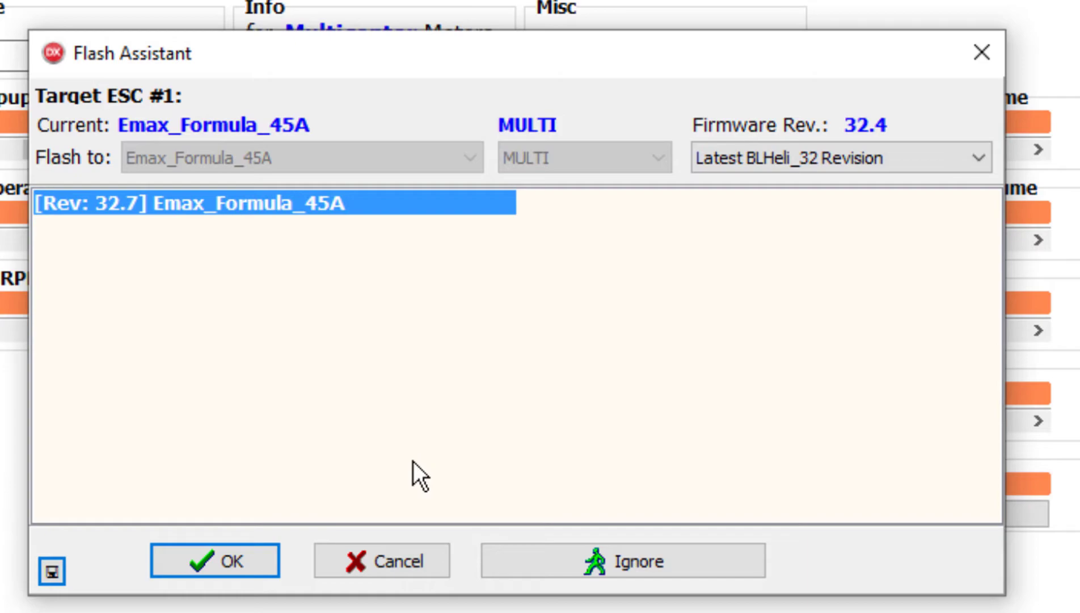
left_click(215, 555)
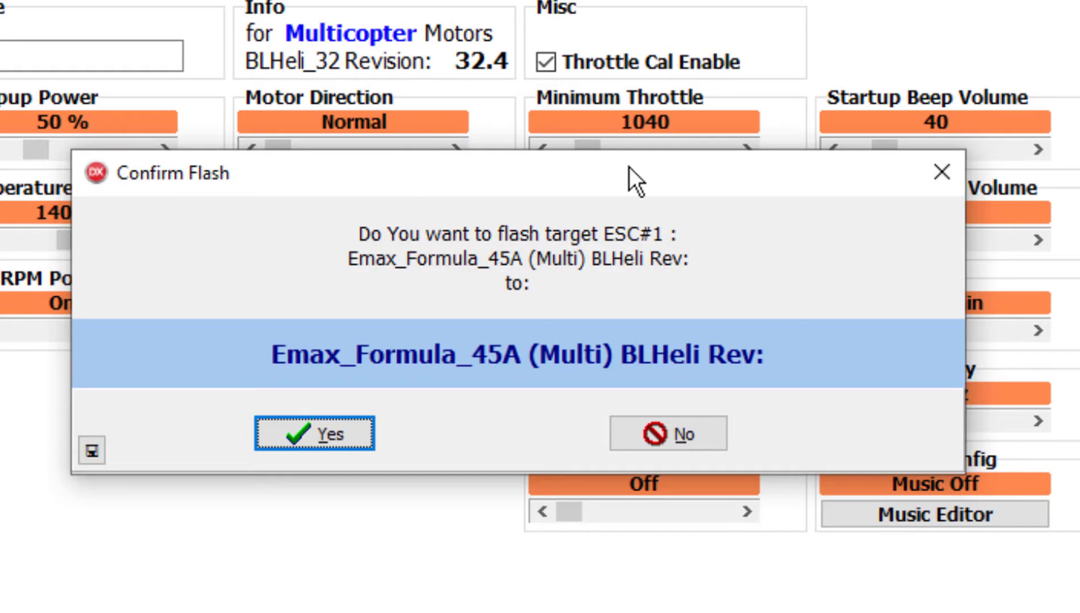
left_click(325, 429)
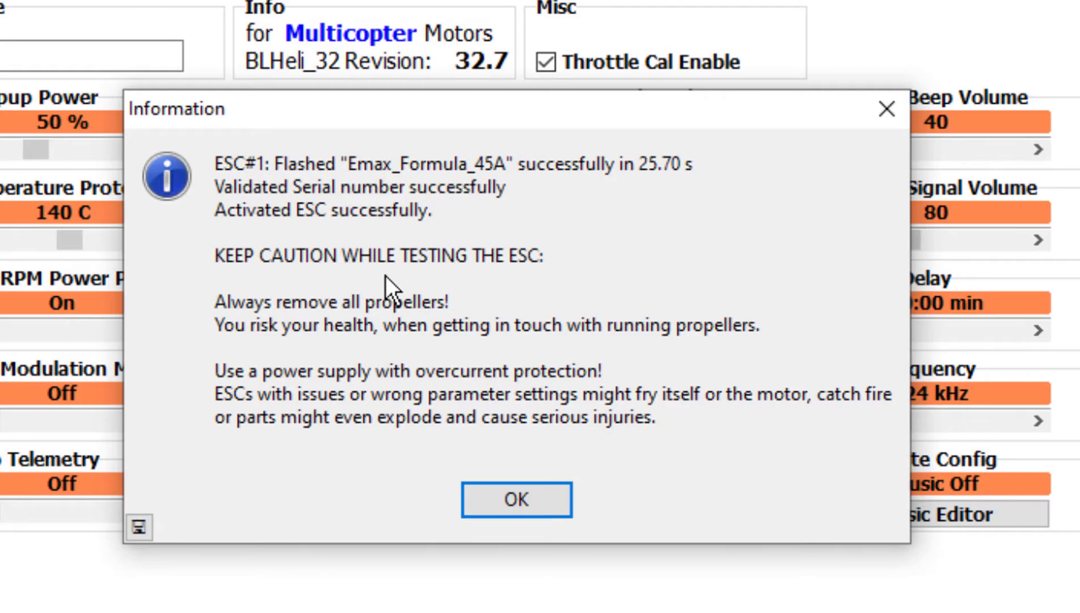
left_click(524, 502)
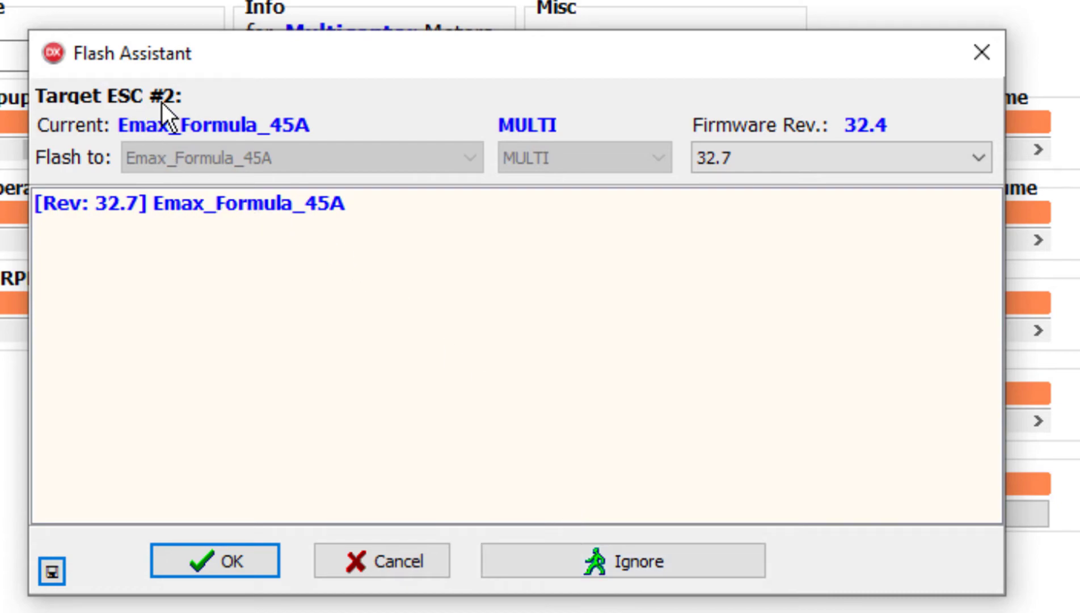
Step: Flash ESCs 2, 3 and 4 with the Rev 32.7 Emax_Formula_45A firmware and acknowledge success
left_click(207, 205)
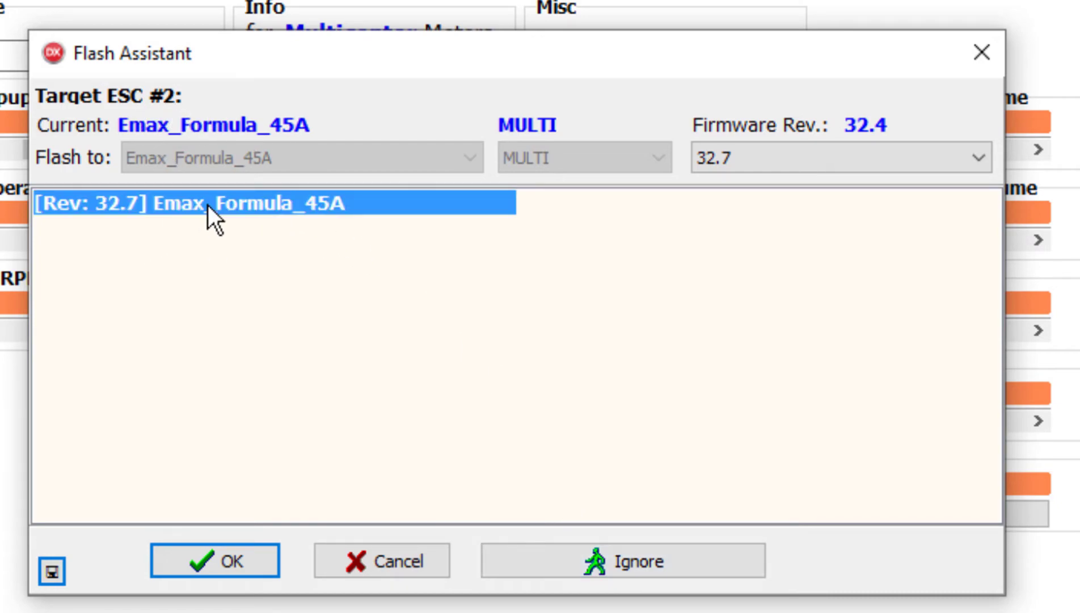
left_click(223, 559)
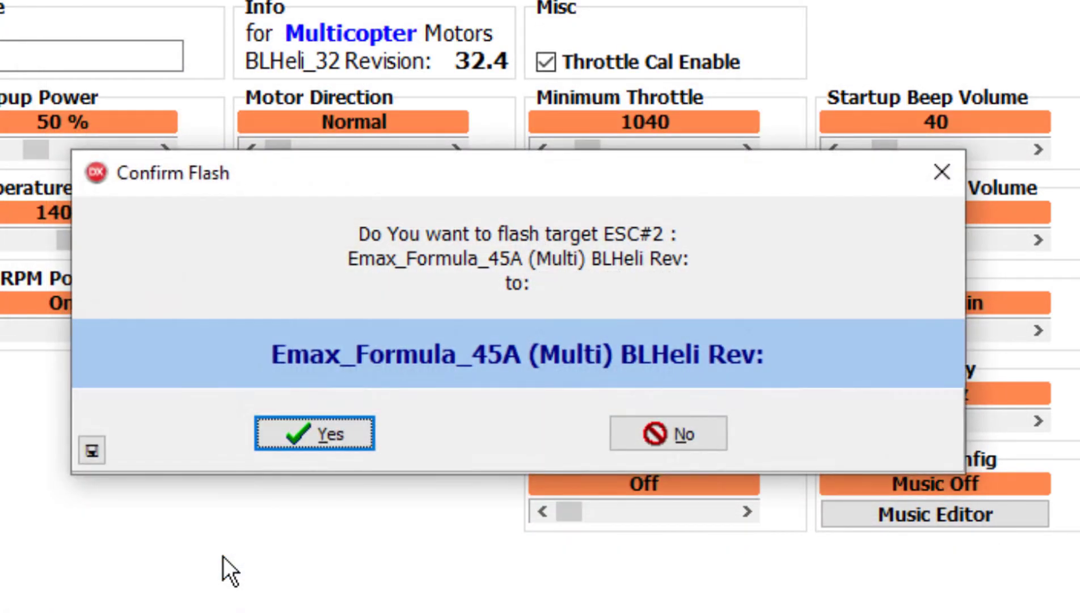
left_click(309, 432)
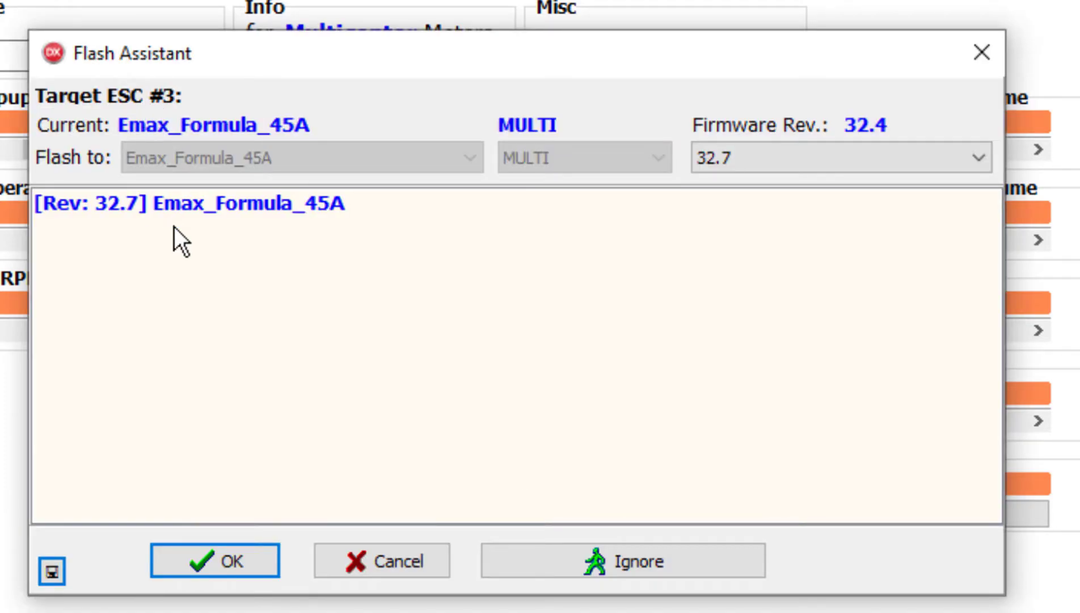
left_click(220, 202)
left_click(220, 554)
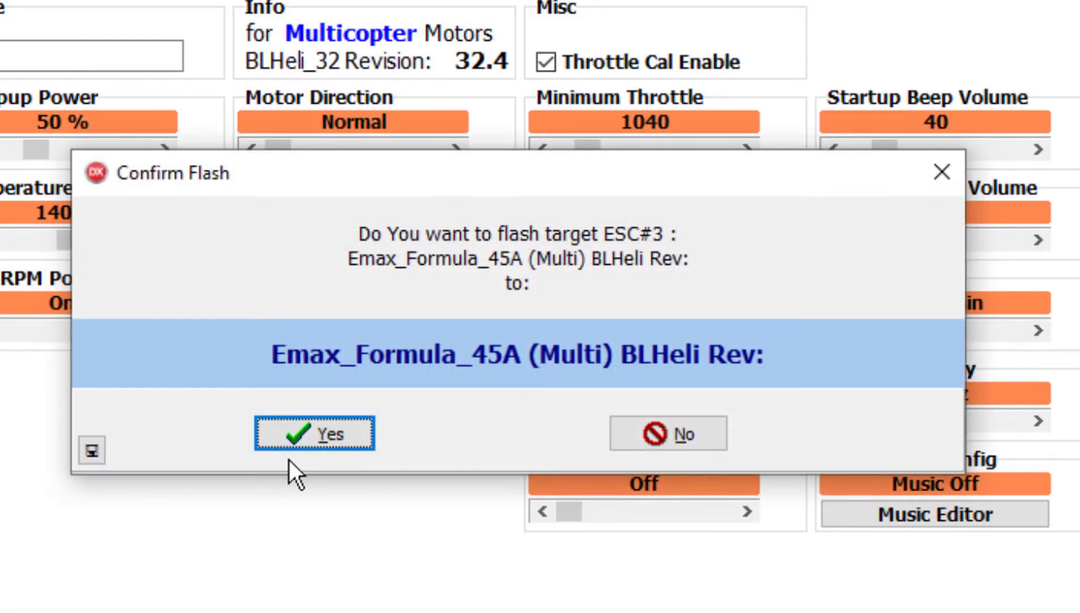
left_click(316, 432)
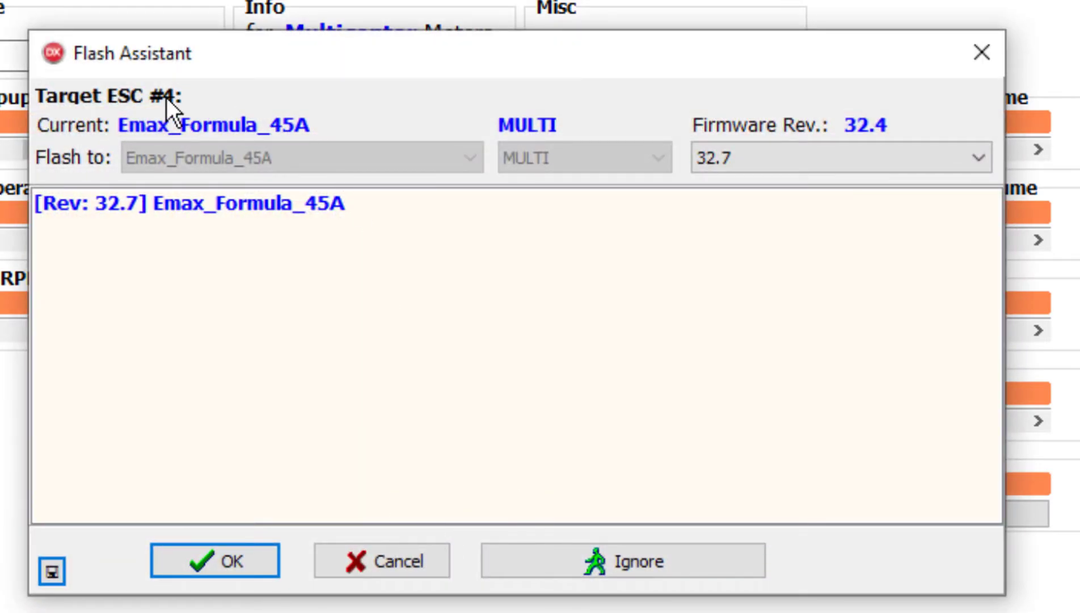
left_click(254, 198)
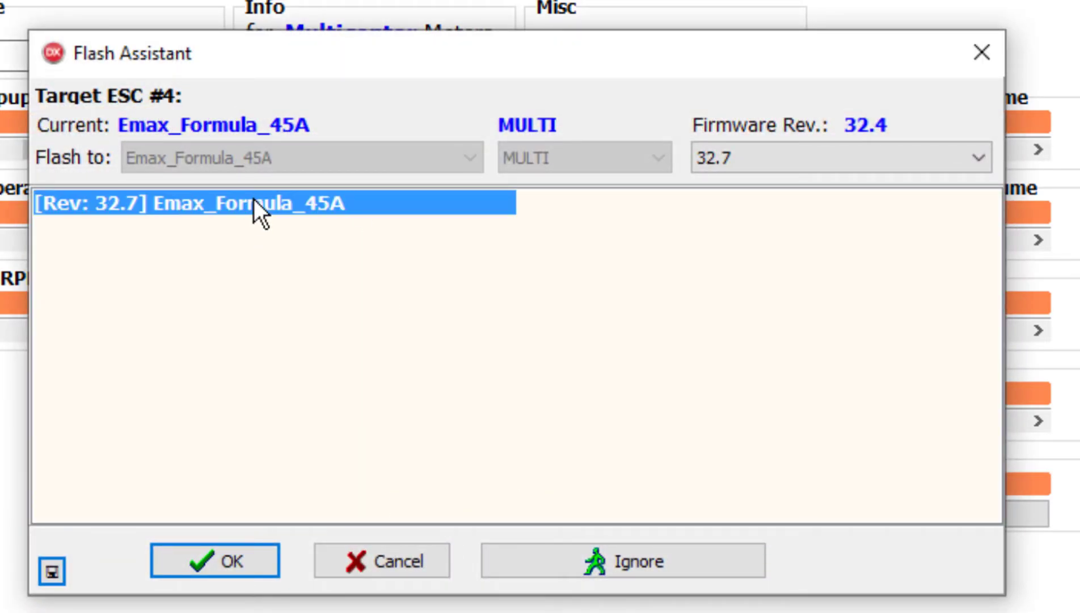
left_click(234, 560)
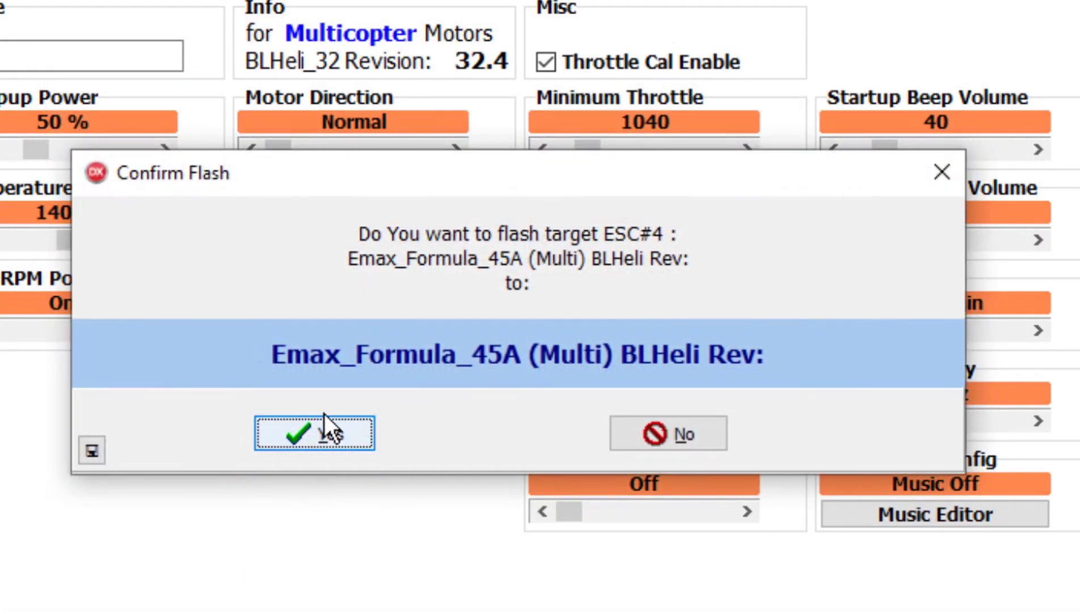
left_click(328, 432)
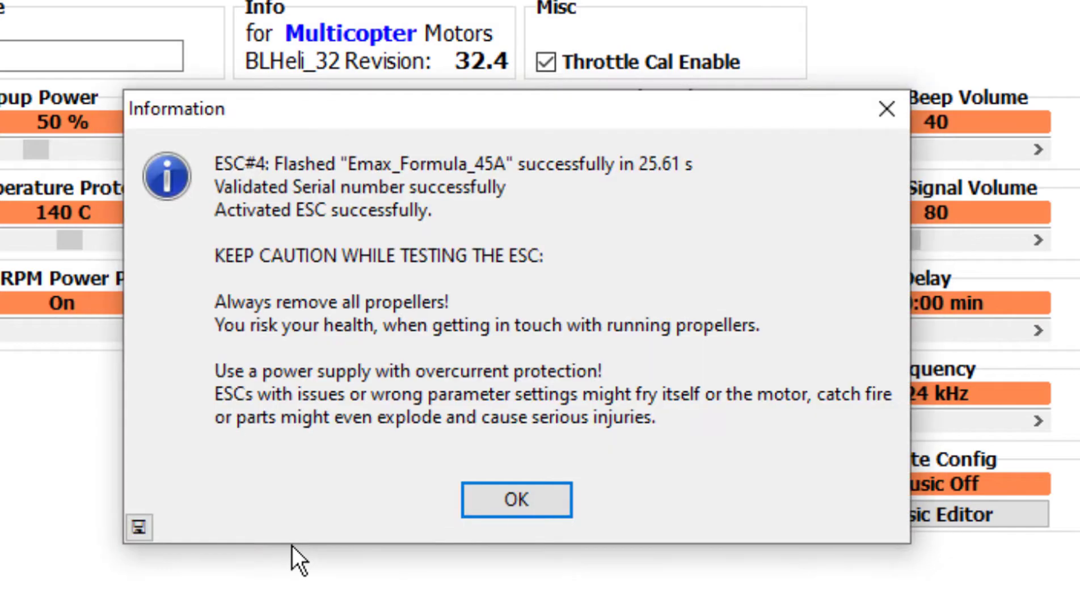
left_click(533, 494)
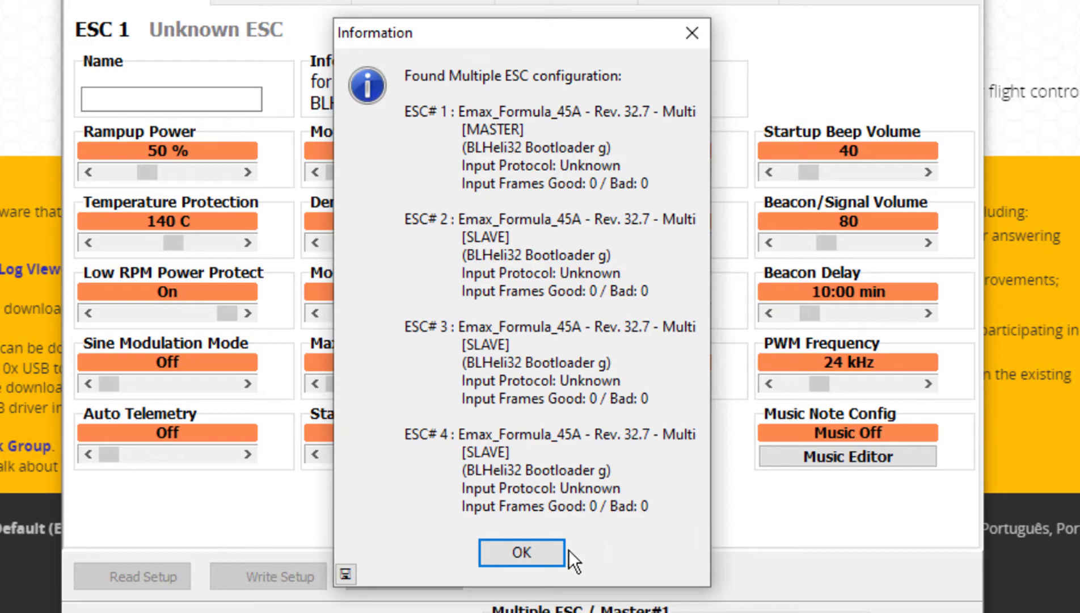
Step: Dismiss the four-ESC report and open the Select BLHeli_32 Interface options list
left_click(520, 550)
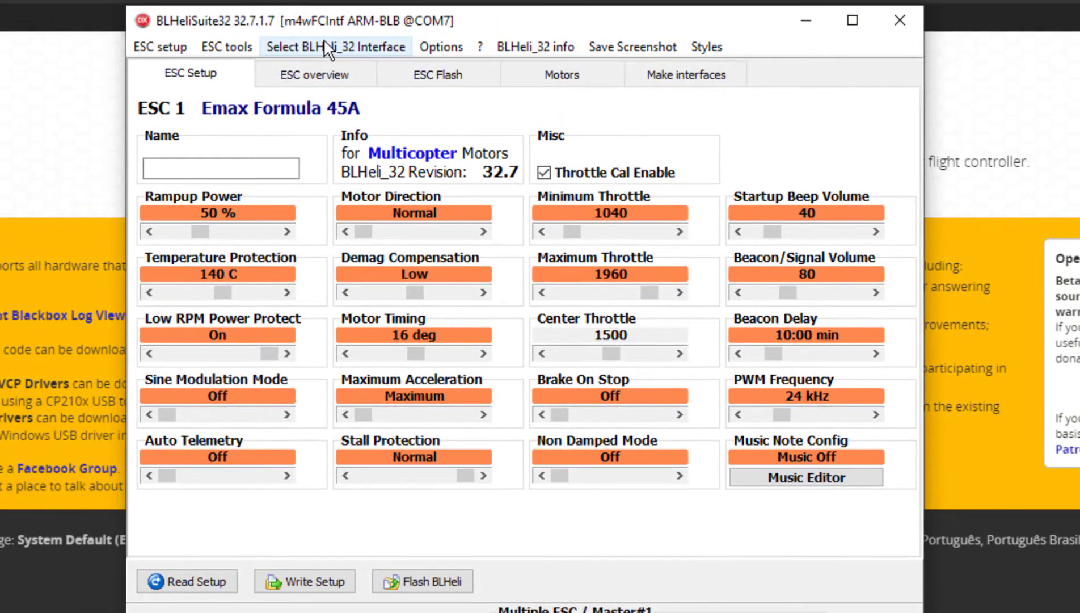
left_click(326, 38)
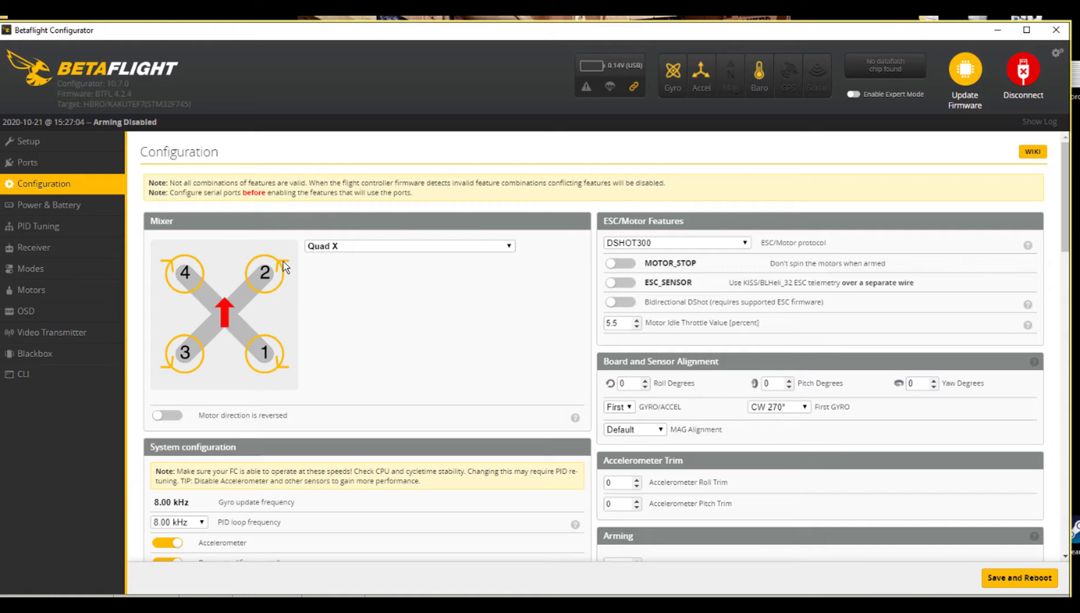
Step: Disconnect Betaflight, then connect BLHeliSuite32 to the ESCs and read all four setups
left_click(1021, 70)
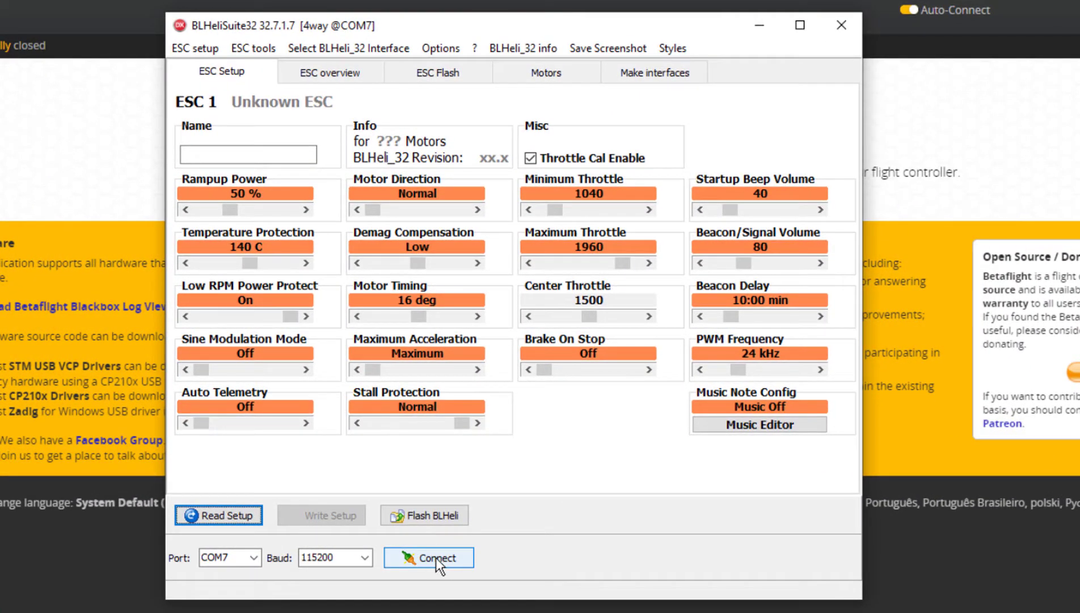
left_click(474, 492)
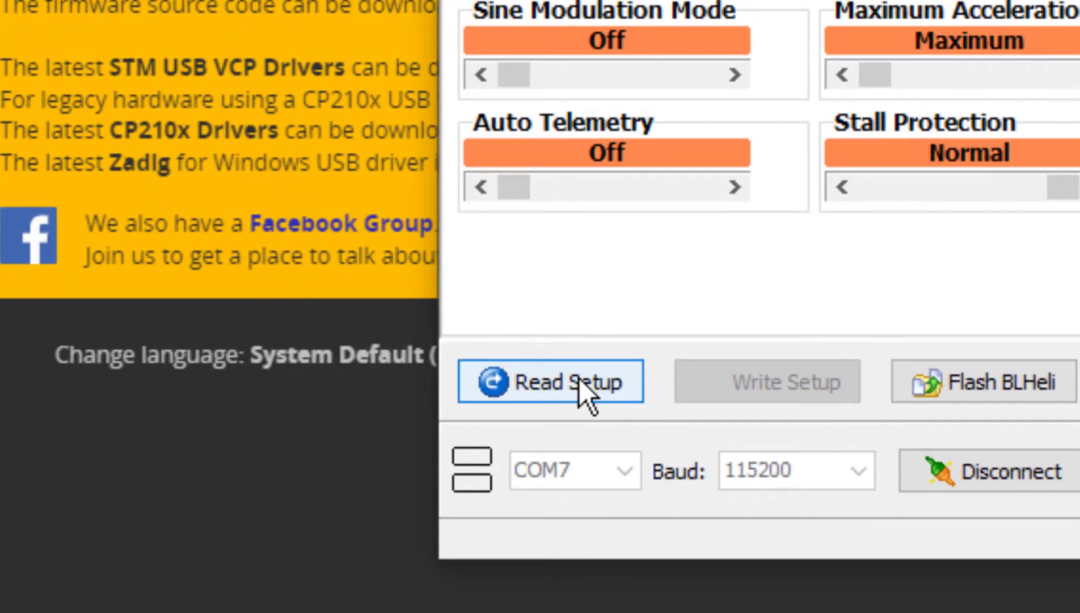
left_click(578, 377)
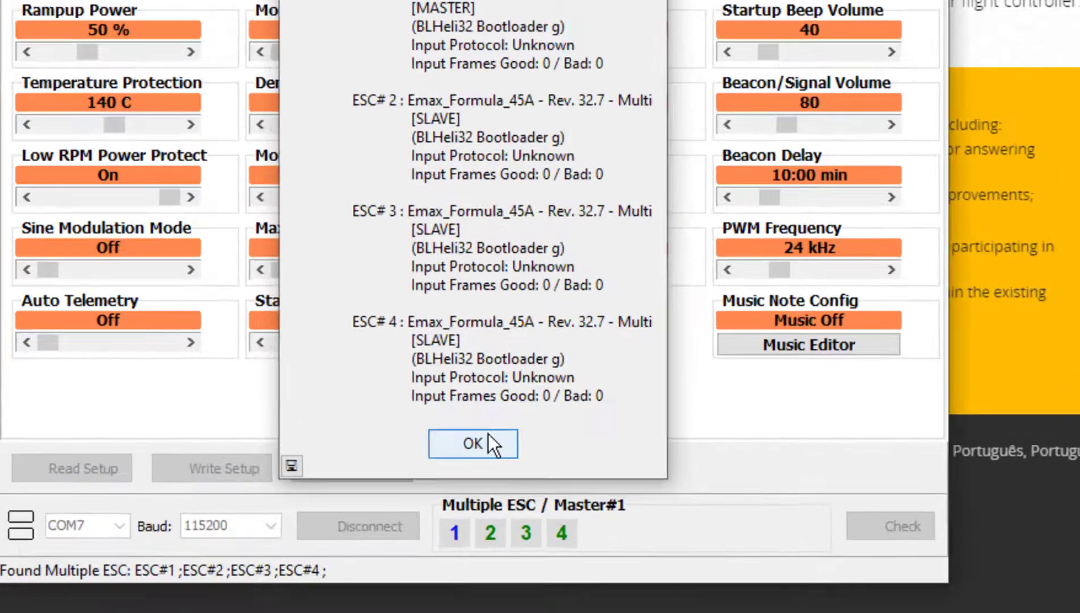
left_click(543, 490)
Step: Leave only ESC 2 selected, set its Motor Direction to Reversed, and write the setup
left_click(525, 552)
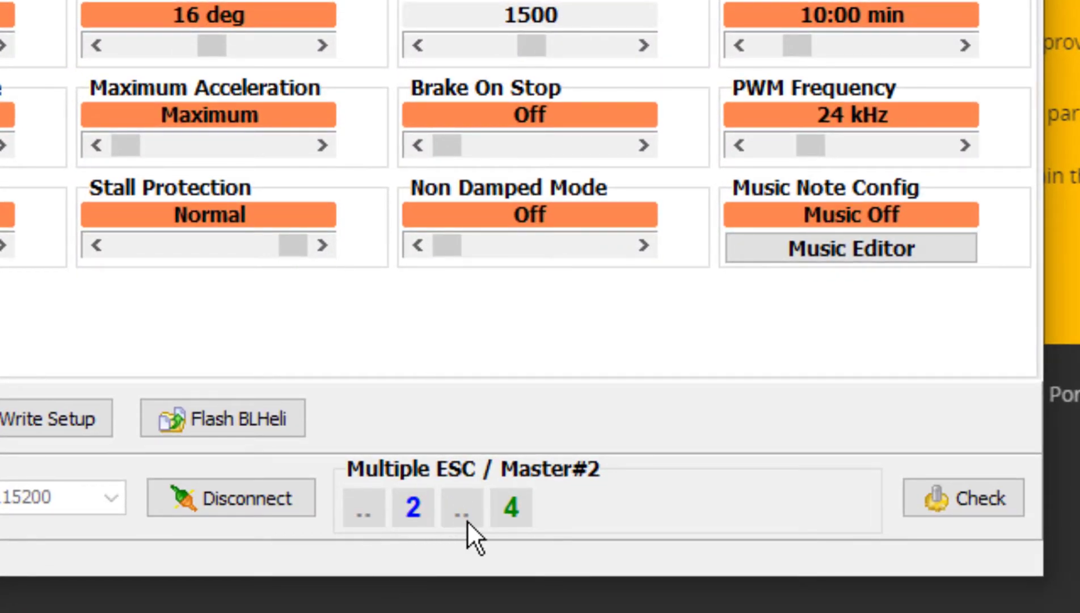
left_click(517, 522)
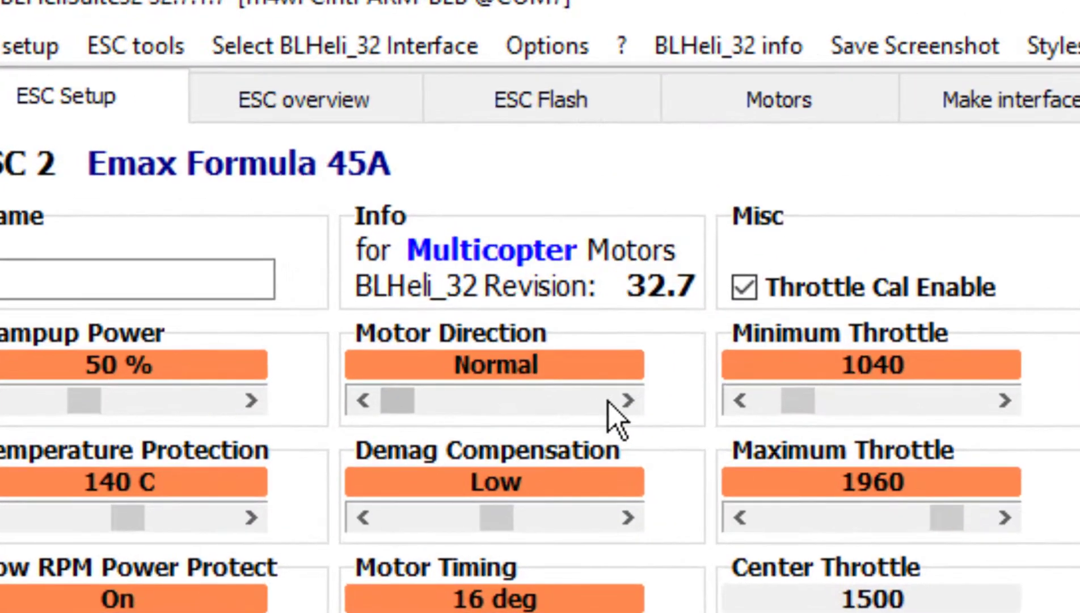
left_click(431, 217)
left_click_drag(454, 401, 437, 401)
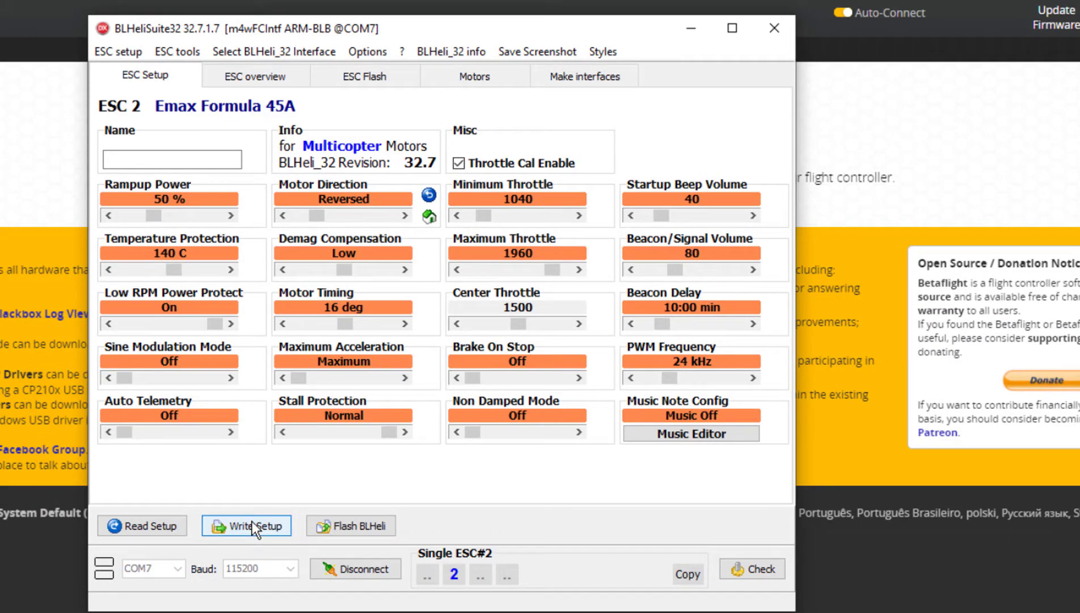
left_click(251, 521)
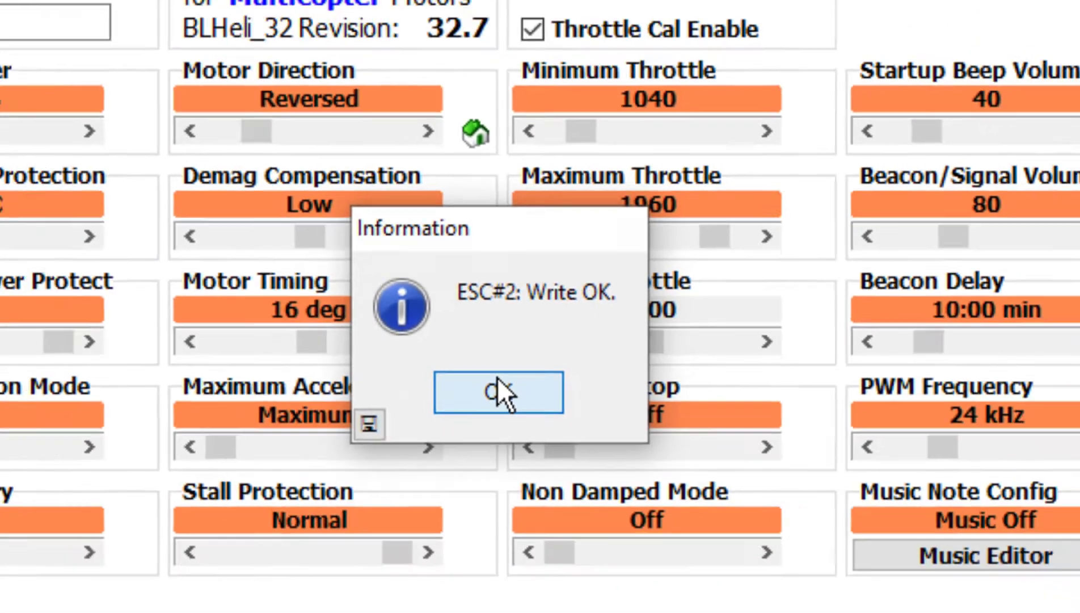
left_click(498, 380)
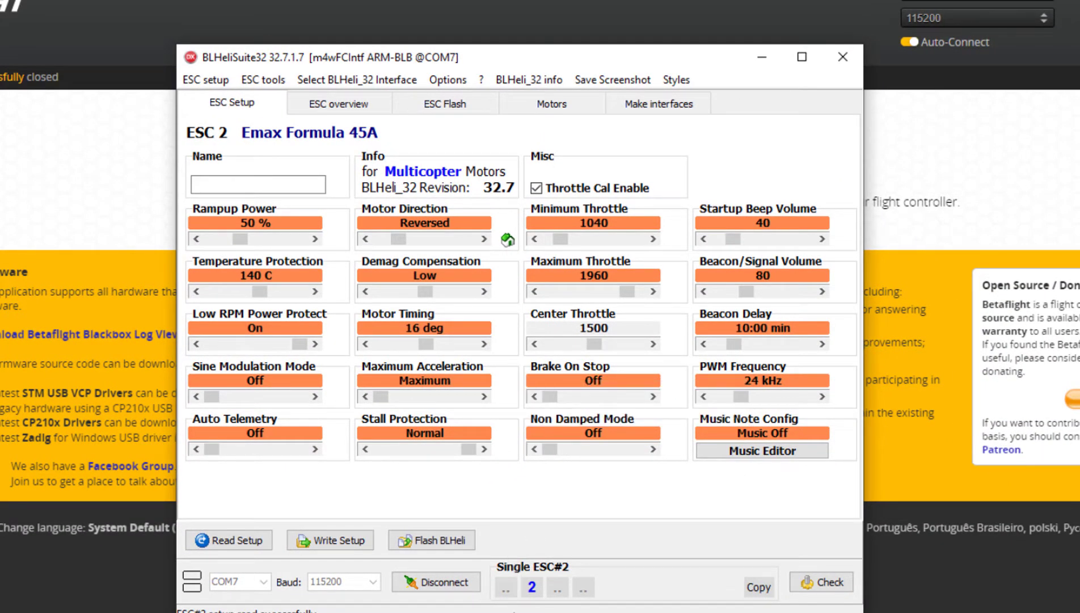
Step: Reselect all four ESCs, check the overview shows 32.7 with only ESC 2 reversed, then open Motors
left_click(506, 590)
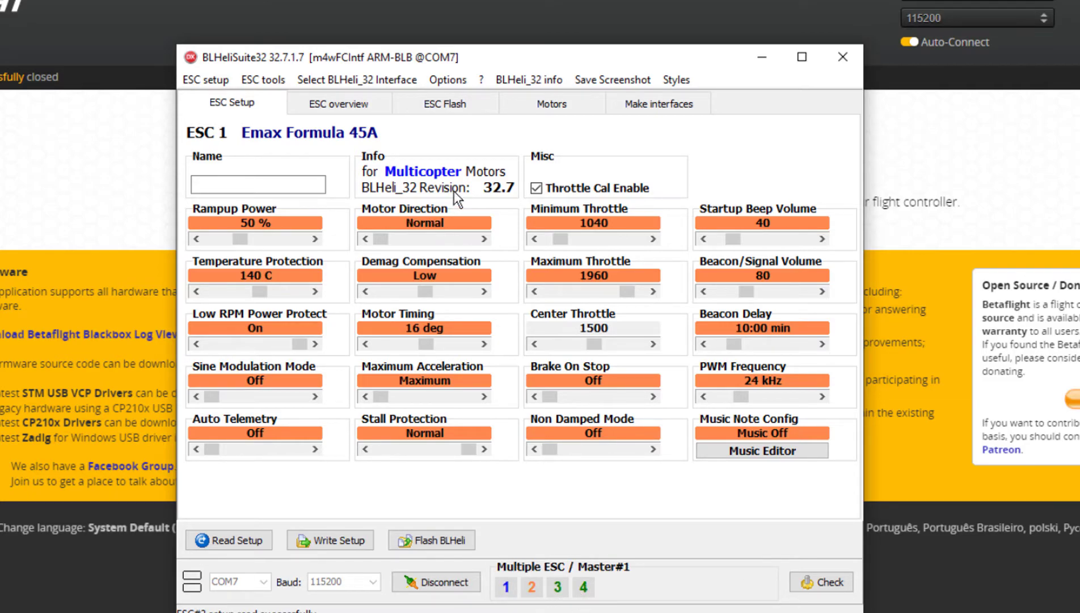
left_click(335, 102)
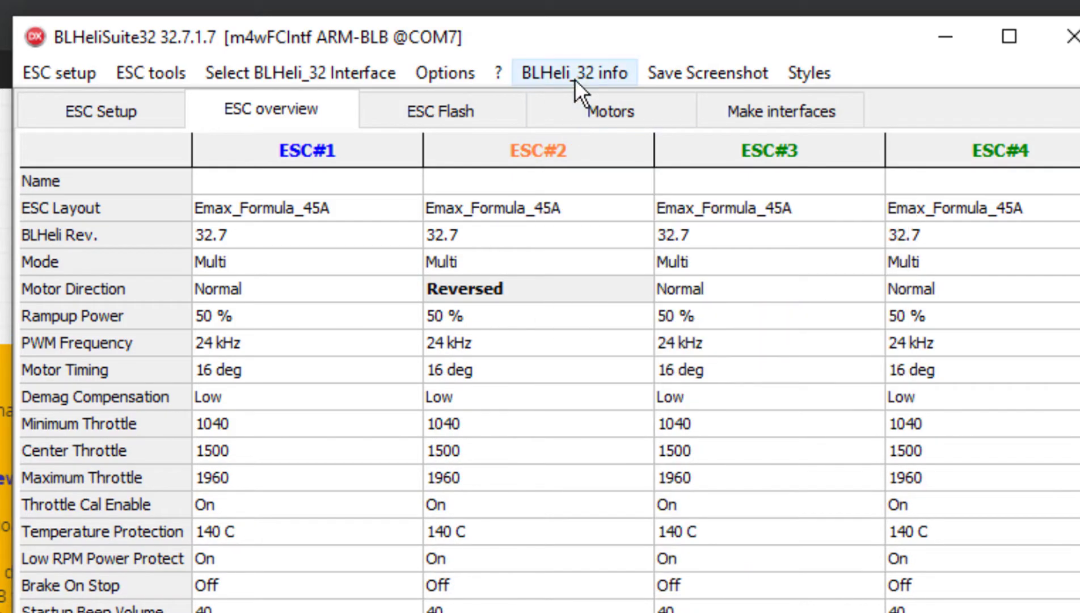
left_click(596, 111)
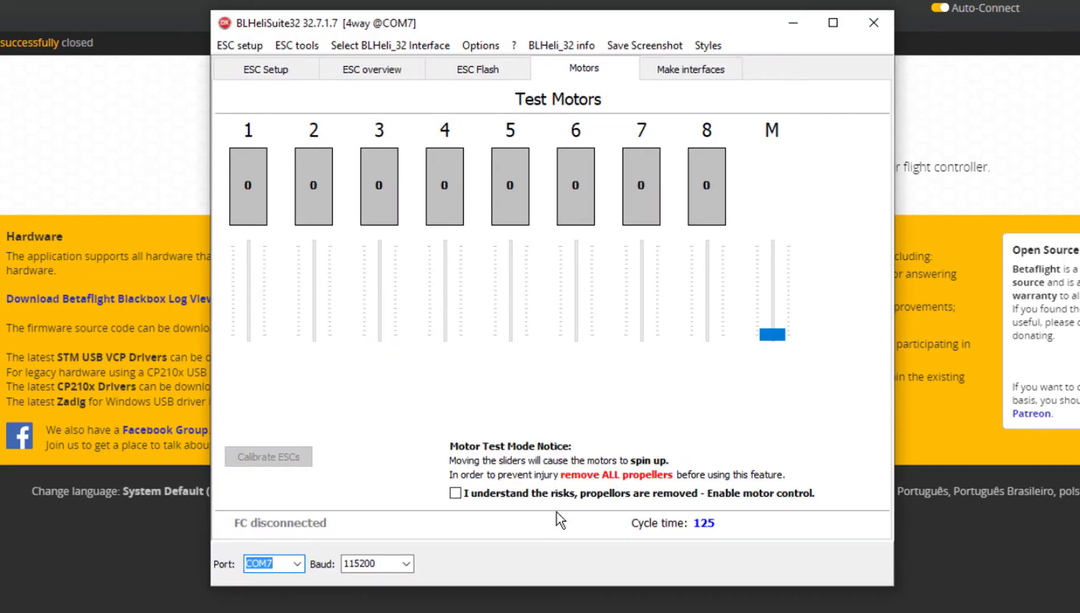
Step: Return to ESC Setup, reconnect and re-read all four ESCs to verify 32.7 and ESC 2 reversed
left_click(267, 73)
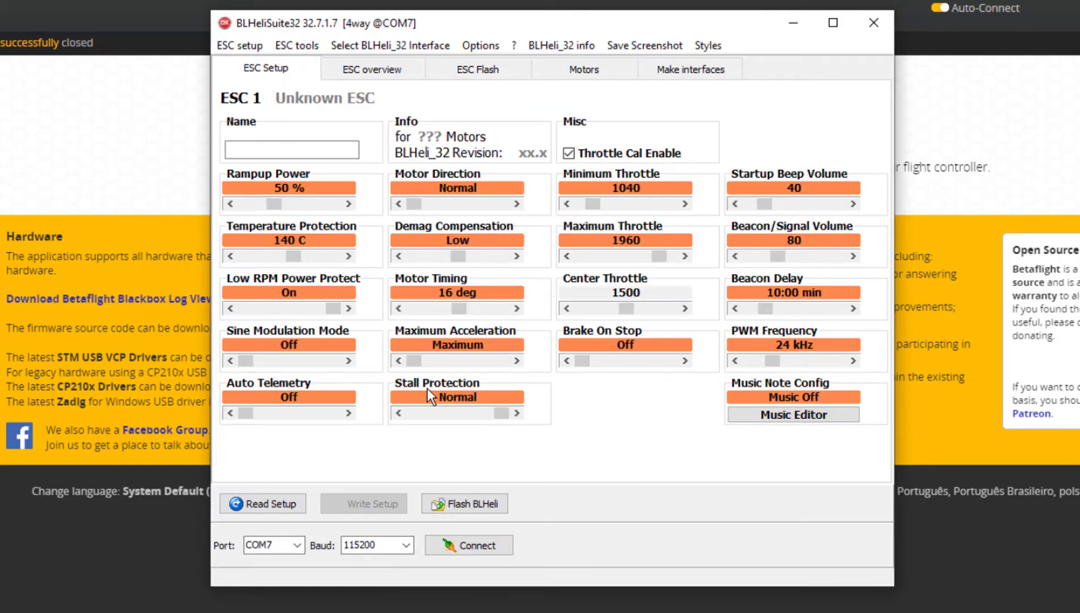
left_click(473, 544)
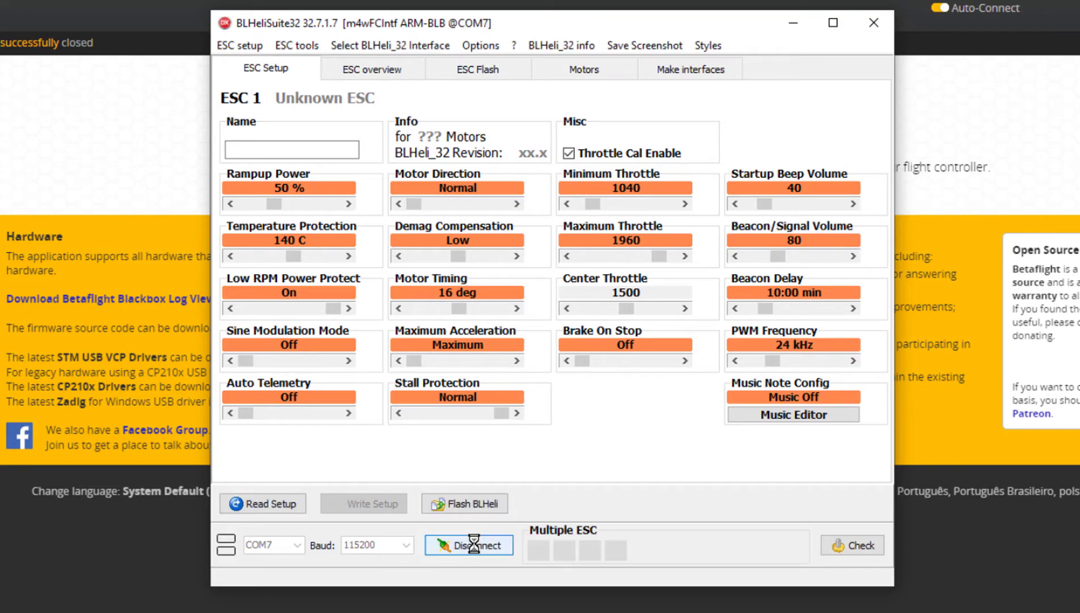
left_click(271, 502)
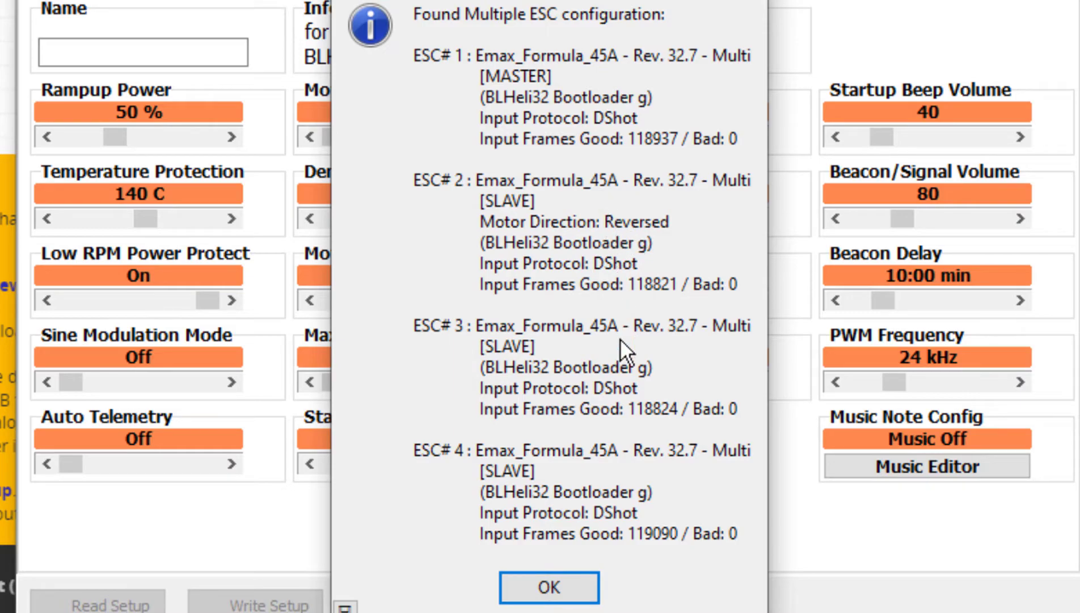
left_click(547, 581)
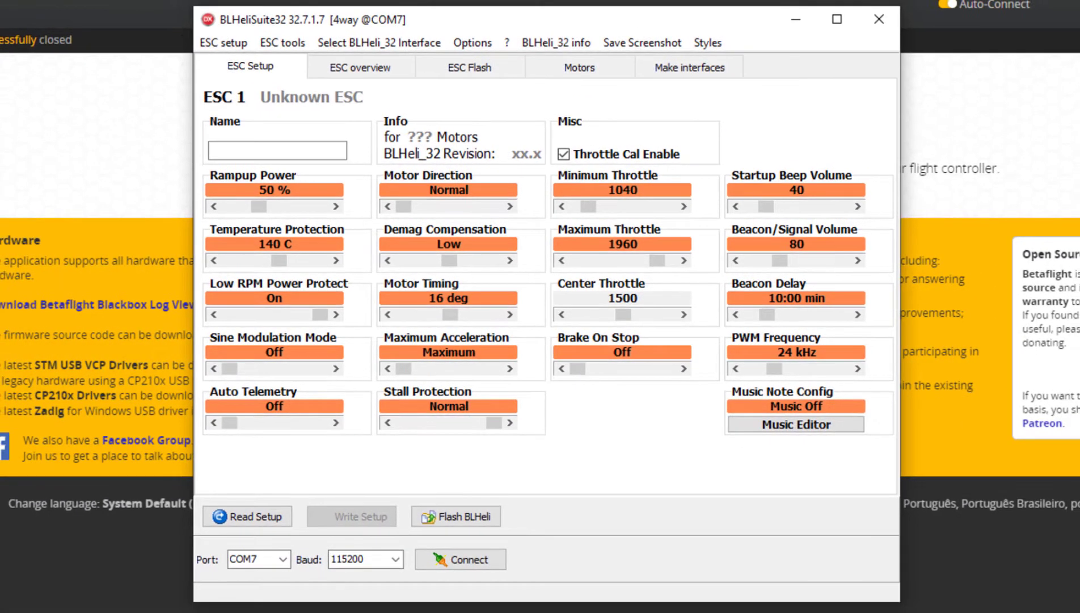
Step: Close BLHeliSuite32 and raise Betaflight's Master motor slider to 1137
left_click(878, 18)
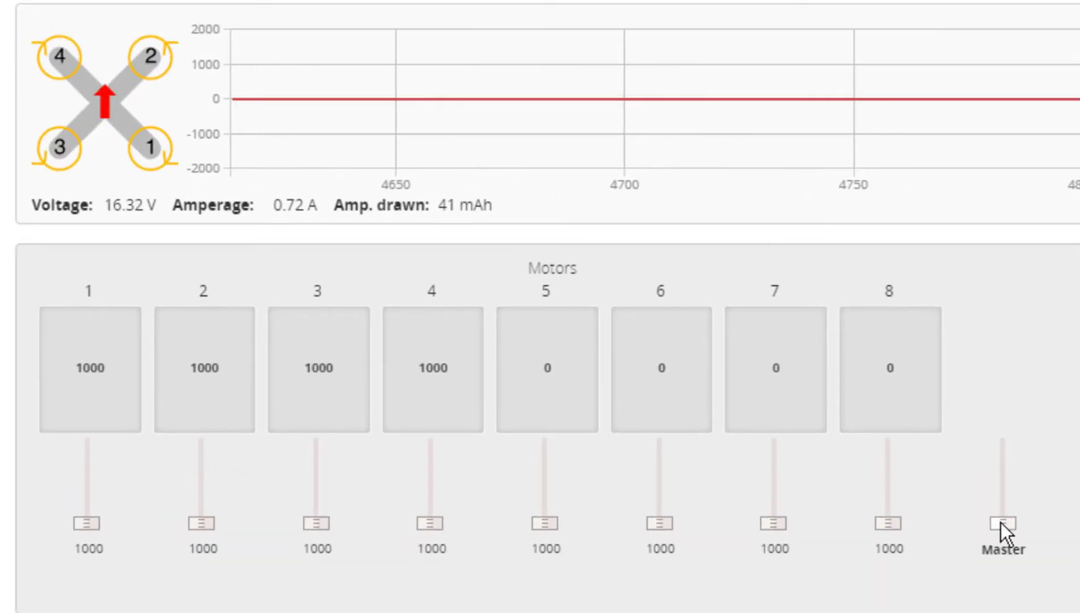
left_click_drag(1001, 523, 1001, 513)
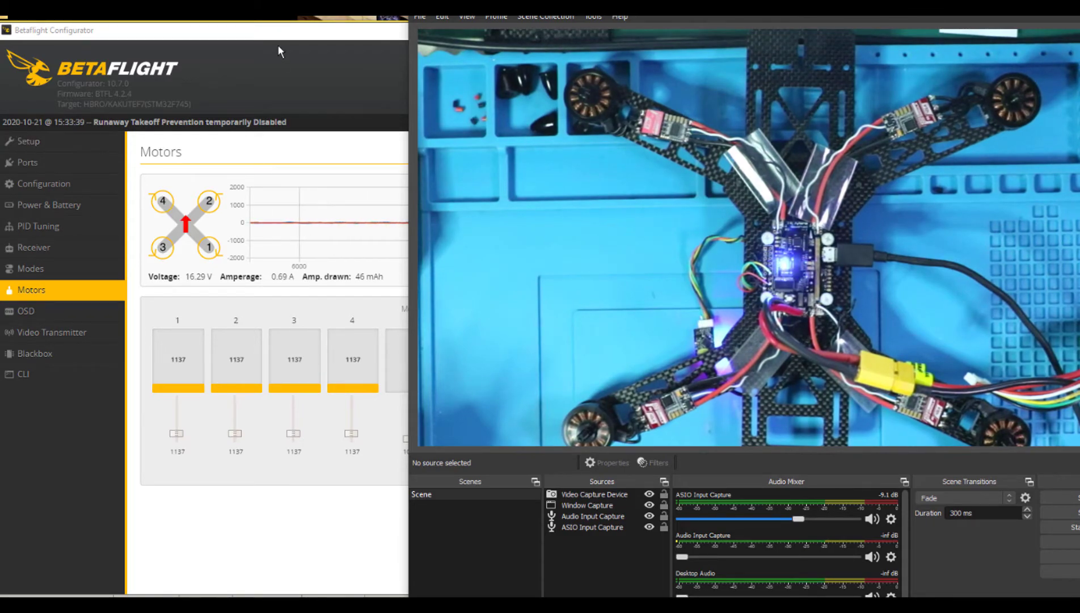
Step: Bring Betaflight Configurator's Motors page forward, with motors 1–4 holding at 1137
left_click(306, 36)
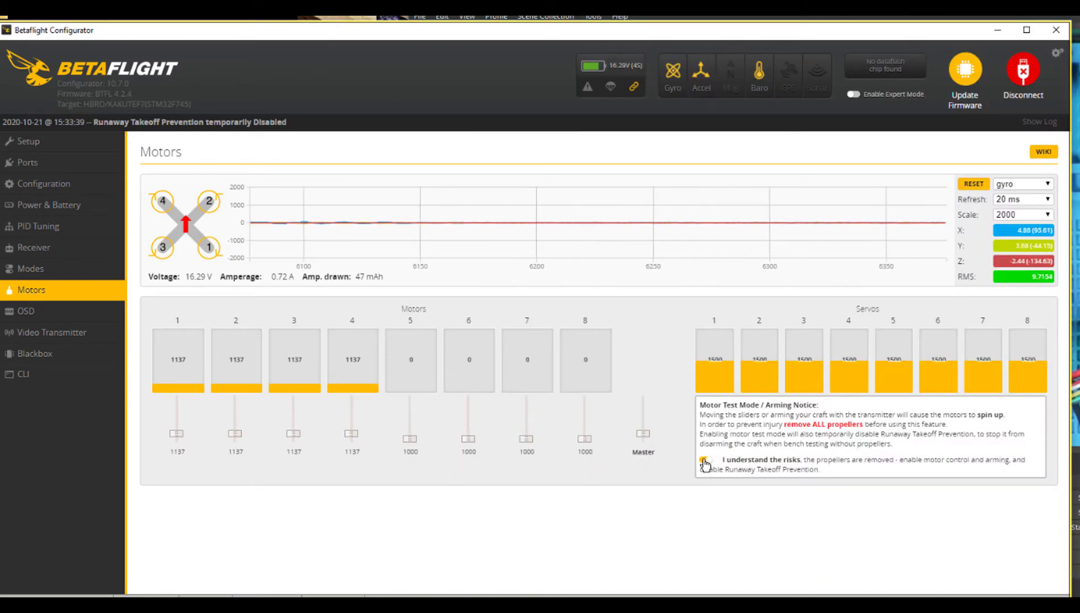